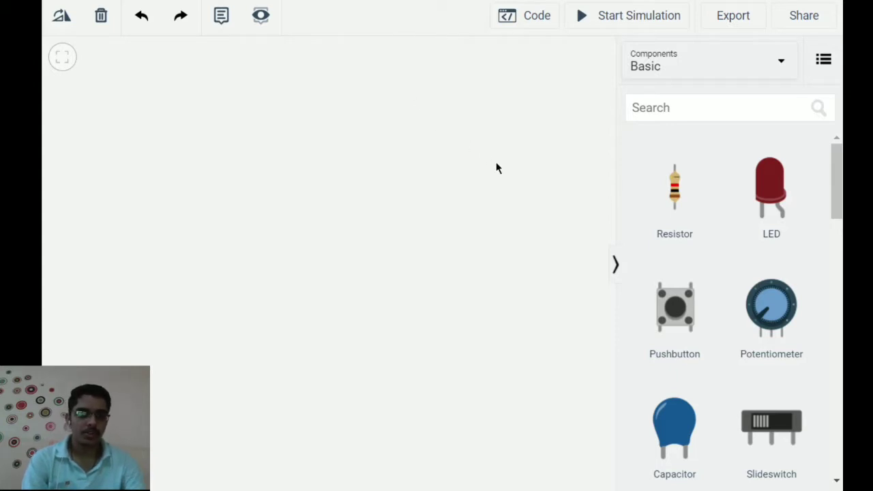
Find the Arduino Uno R3 in the component library and place it on the empty workplane
{"action": "left_click", "coordinate": [683, 108]}
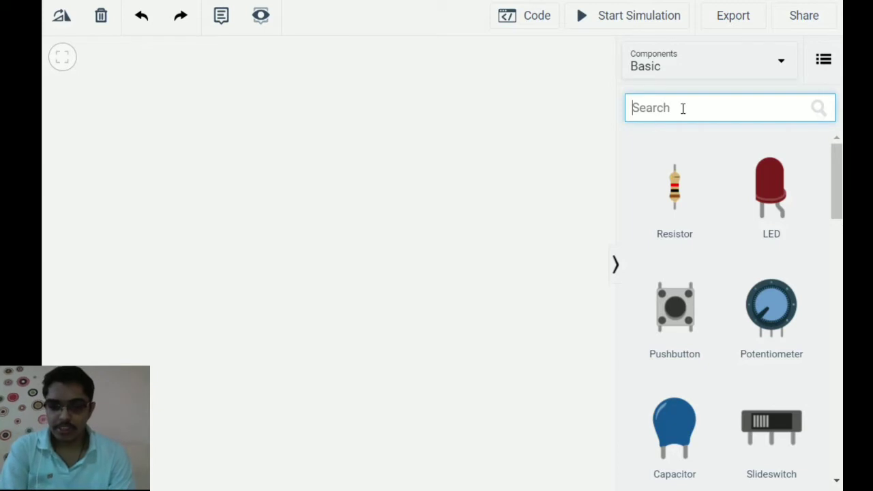
{"action": "type", "text": "ard"}
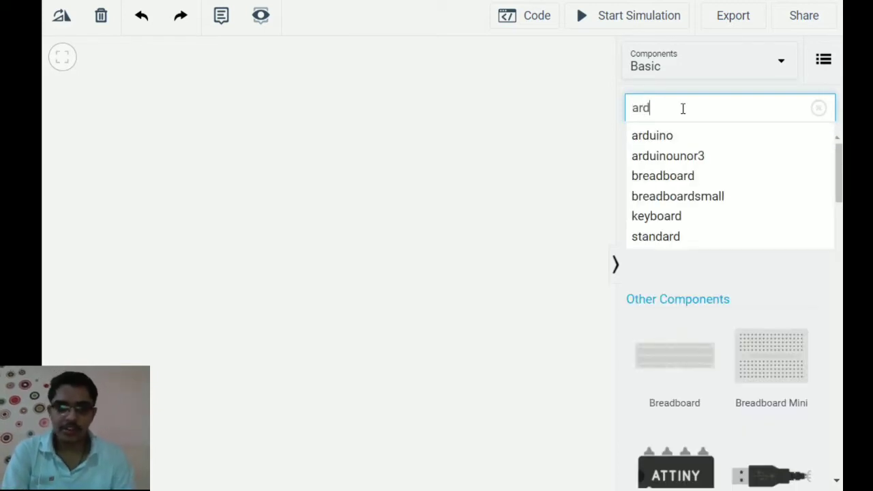
{"action": "left_click", "coordinate": [683, 156]}
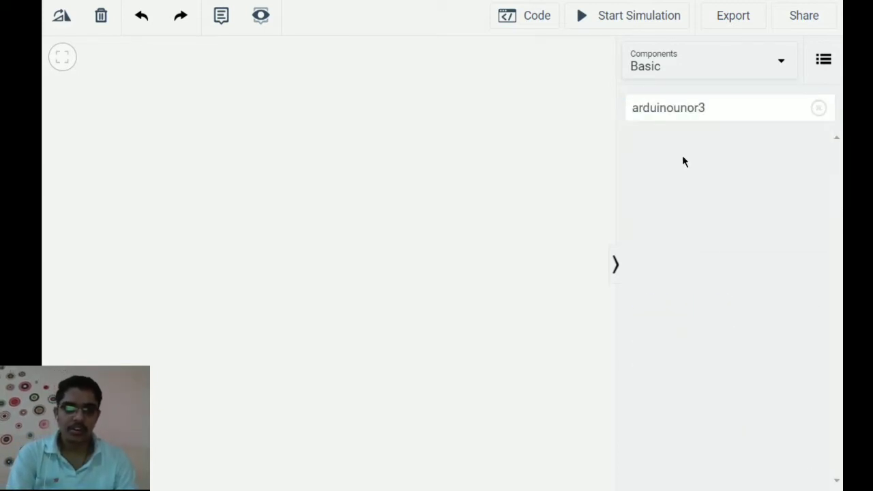
{"action": "left_click", "coordinate": [717, 104]}
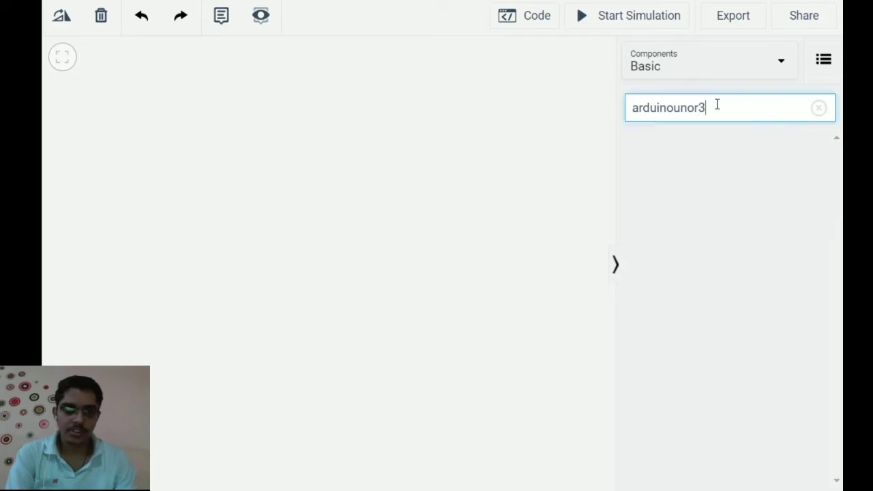
{"action": "key", "text": "BackSpace"}
{"action": "key", "text": "BackSpace"}
{"action": "key", "text": "BackSpace"}
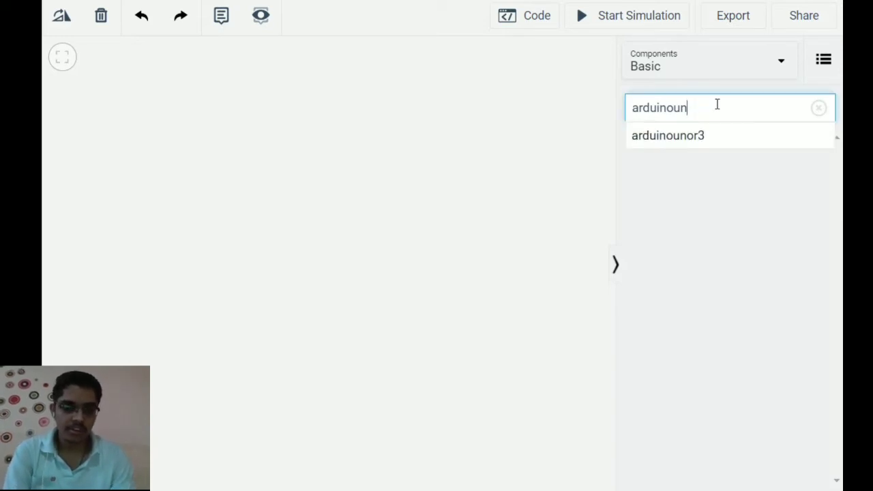
{"action": "key", "text": "BackSpace"}
{"action": "key", "text": "BackSpace"}
{"action": "key", "text": "BackSpace"}
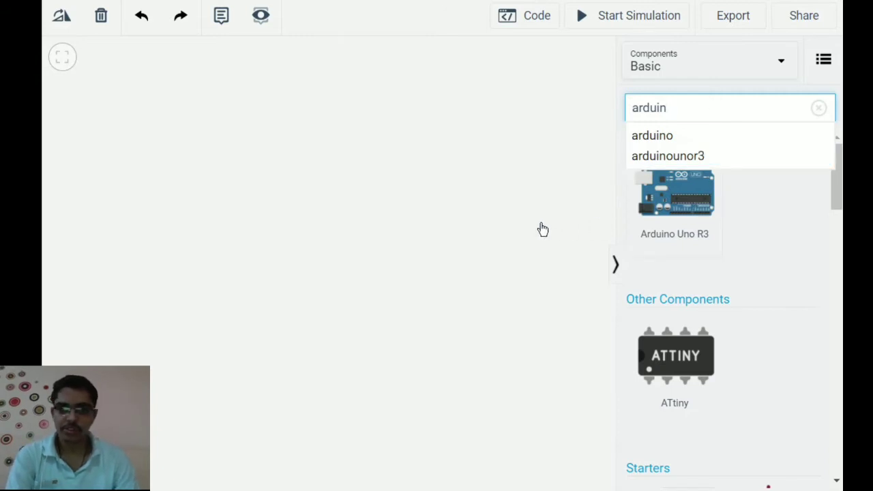
{"action": "left_click", "coordinate": [175, 243]}
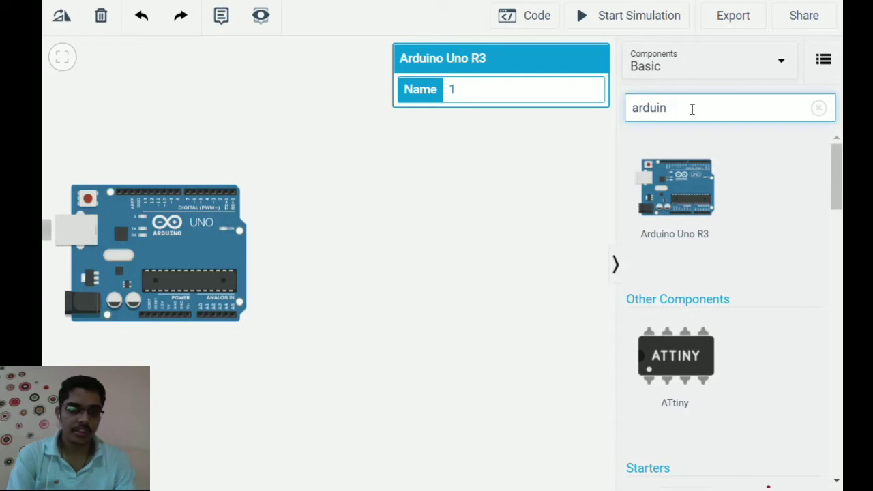
Find the Breadboard Small component and place it to the right of the Arduino Uno
{"action": "left_click", "coordinate": [692, 109]}
{"action": "key", "text": "BackSpace"}
{"action": "key", "text": "BackSpace"}
{"action": "key", "text": "BackSpace"}
{"action": "key", "text": "BackSpace"}
{"action": "key", "text": "BackSpace"}
{"action": "key", "text": "BackSpace"}
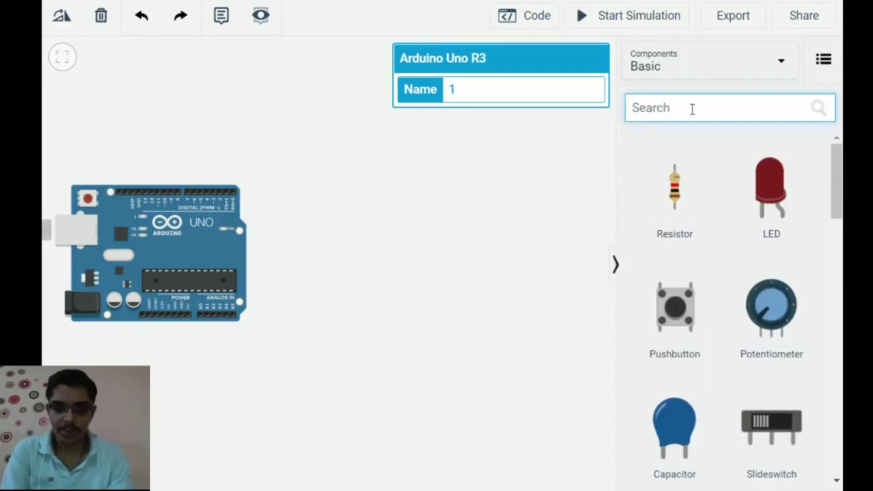
{"action": "type", "text": "breadb"}
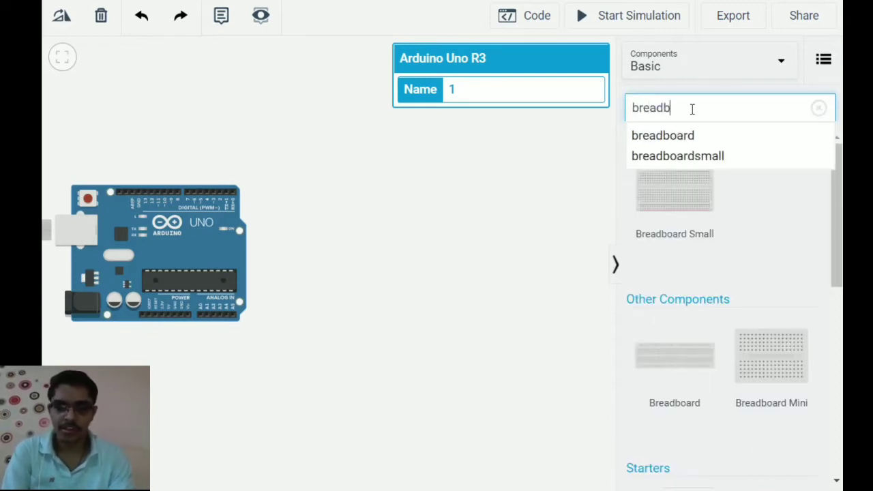
{"action": "left_click", "coordinate": [662, 136]}
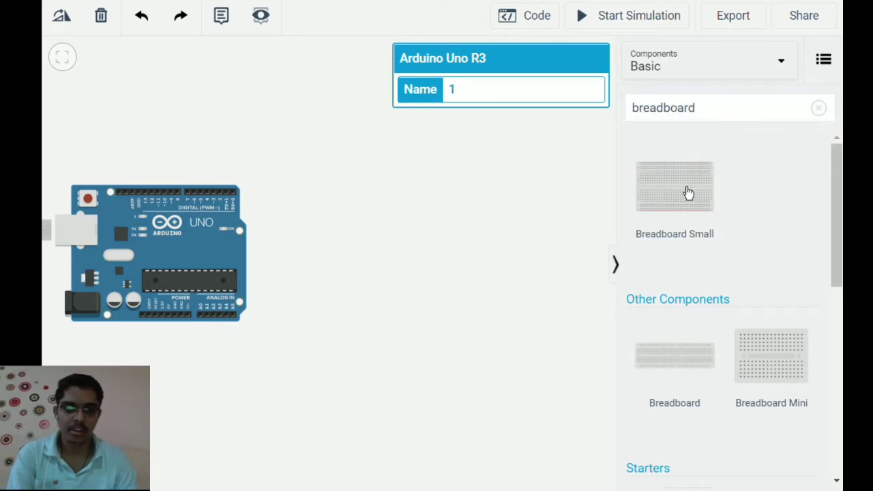
{"action": "left_click", "coordinate": [404, 256]}
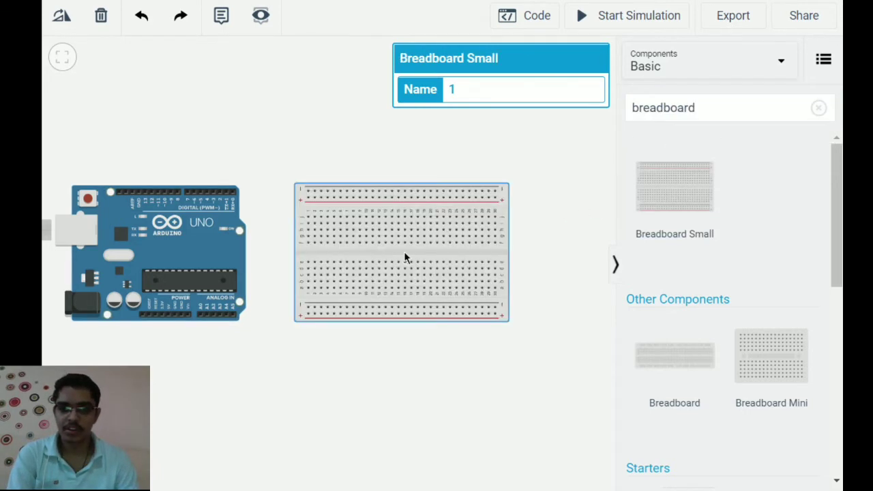
Search the component library for lcd and place an LCD 16 x 2 directly below the breadboard
{"action": "left_click", "coordinate": [714, 105]}
{"action": "key", "text": "BackSpace"}
{"action": "key", "text": "BackSpace"}
{"action": "key", "text": "BackSpace"}
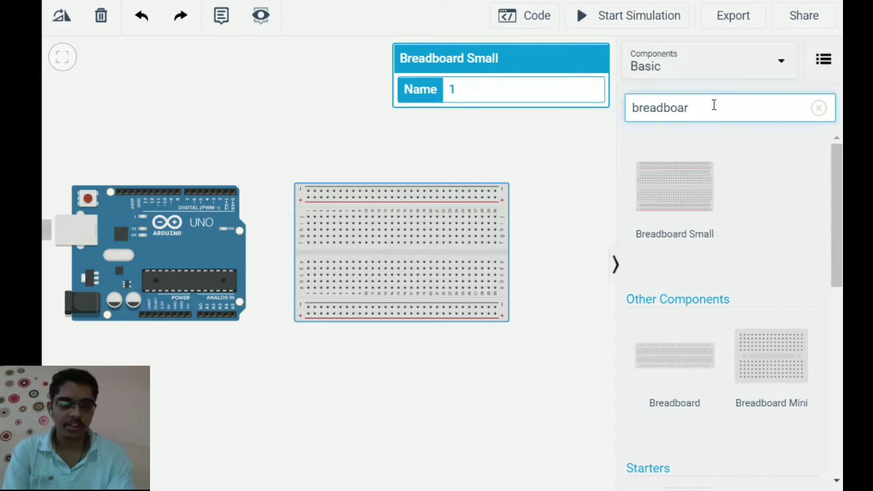
{"action": "key", "text": "BackSpace"}
{"action": "key", "text": "BackSpace"}
{"action": "key", "text": "BackSpace"}
{"action": "key", "text": "BackSpace"}
{"action": "key", "text": "BackSpace"}
{"action": "key", "text": "BackSpace"}
{"action": "key", "text": "BackSpace"}
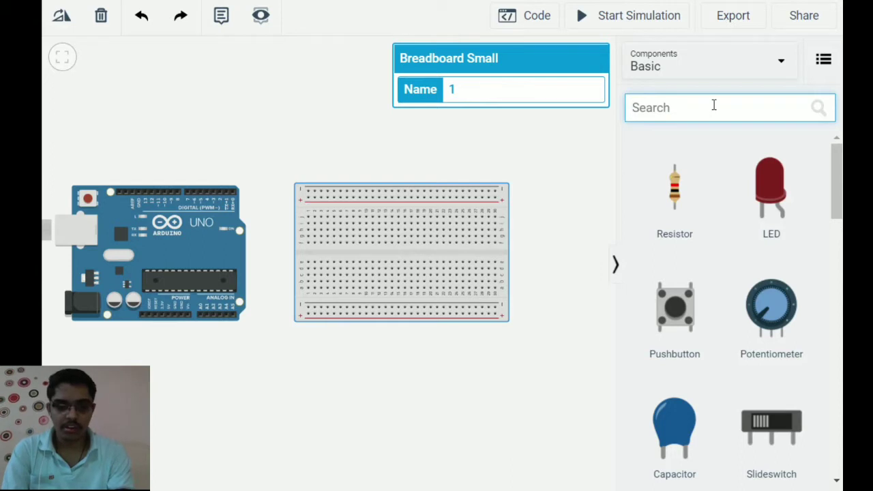
{"action": "type", "text": "lcd"}
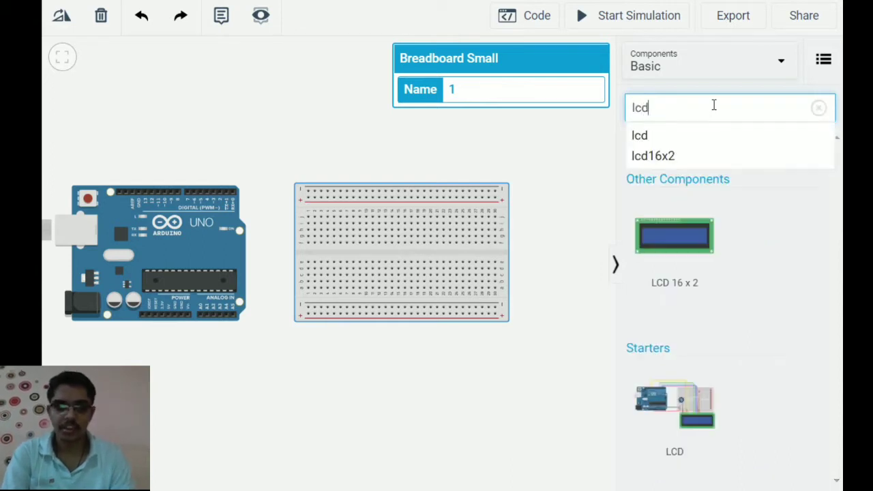
{"action": "left_click", "coordinate": [696, 158]}
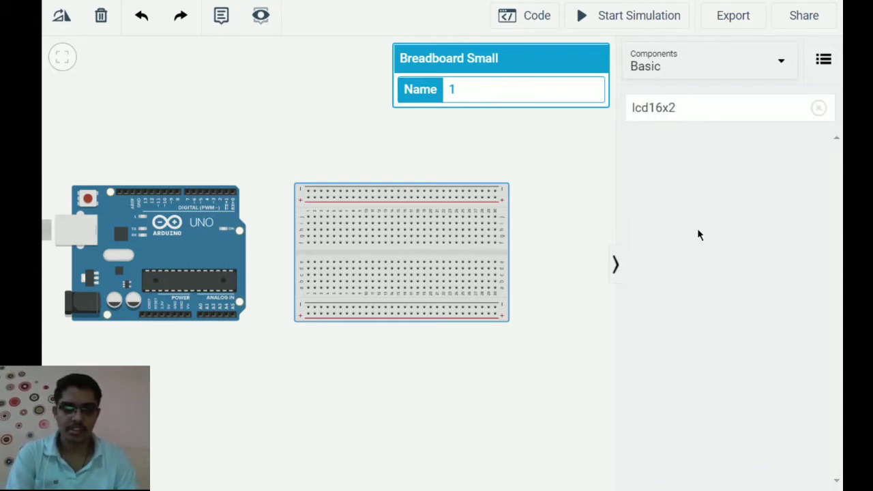
{"action": "left_click", "coordinate": [692, 109]}
{"action": "key", "text": "BackSpace"}
{"action": "key", "text": "BackSpace"}
{"action": "key", "text": "BackSpace"}
{"action": "key", "text": "BackSpace"}
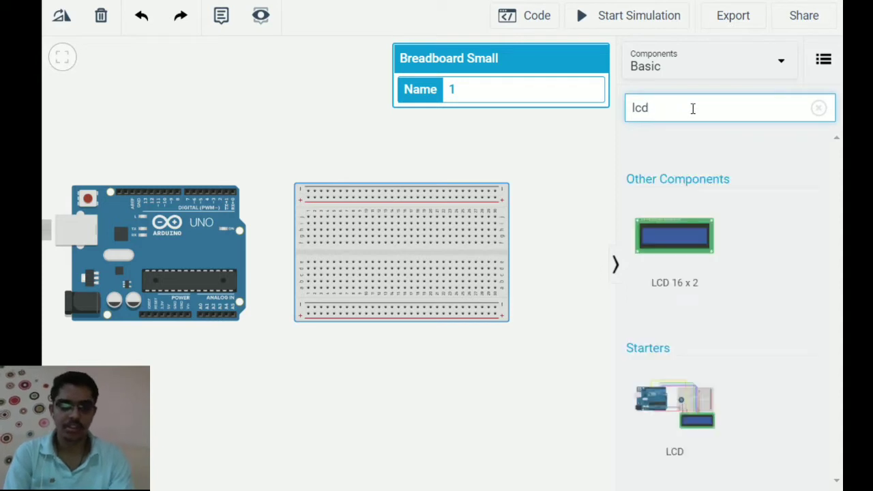
{"action": "key", "text": "Return"}
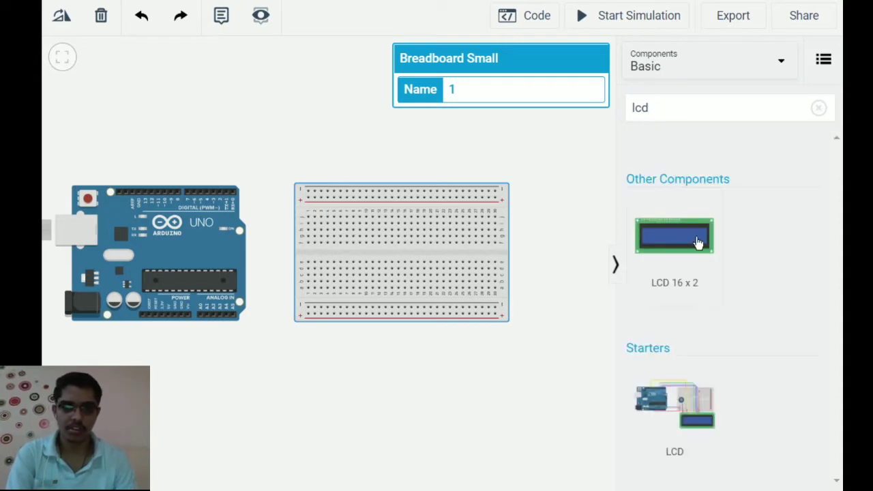
{"action": "left_click", "coordinate": [389, 397]}
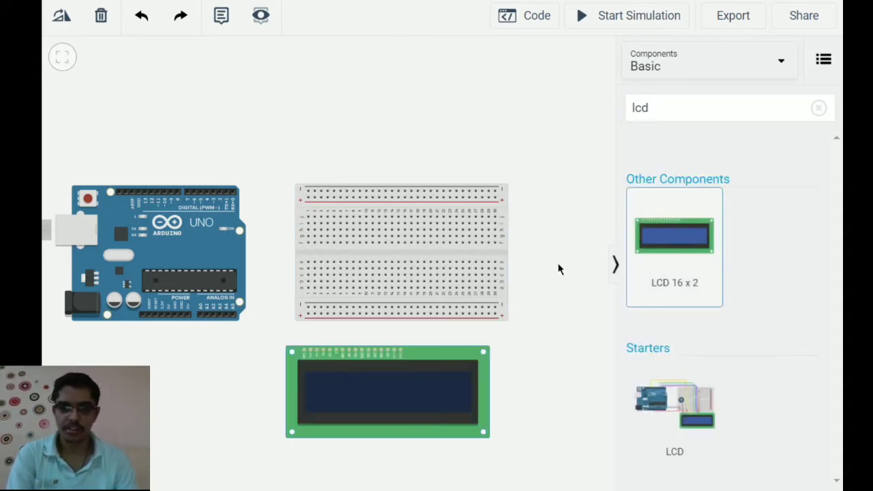
Search the component library for the piezo and place one above the breadboard
{"action": "left_click", "coordinate": [721, 113]}
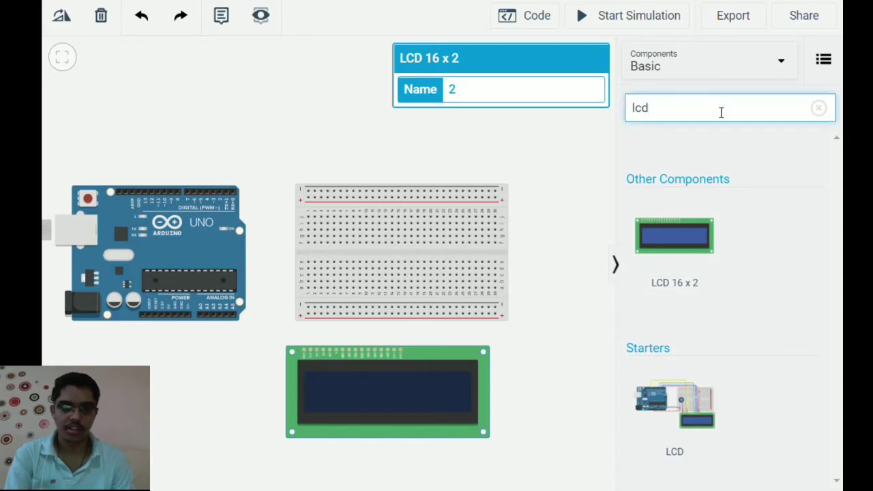
{"action": "key", "text": "BackSpace"}
{"action": "key", "text": "BackSpace"}
{"action": "key", "text": "BackSpace"}
{"action": "type", "text": "p"}
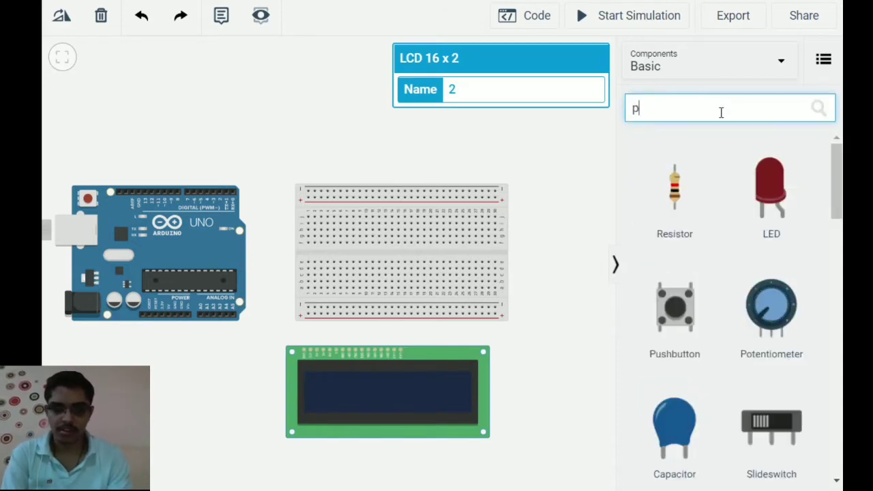
{"action": "type", "text": "ie"}
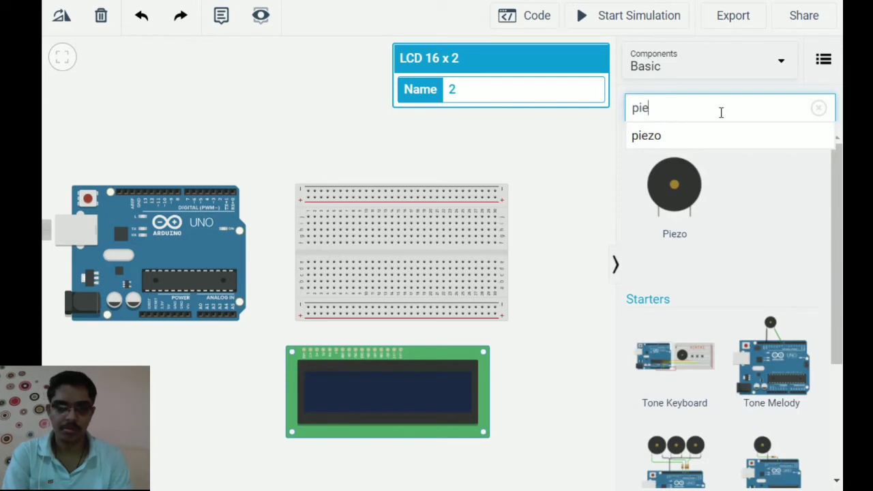
{"action": "left_click_drag", "start_coordinate": [686, 184], "coordinate": [450, 139]}
Search the component library for gas and place a Gas Sensor above the breadboard, to the left of the piezo
{"action": "left_click", "coordinate": [678, 107]}
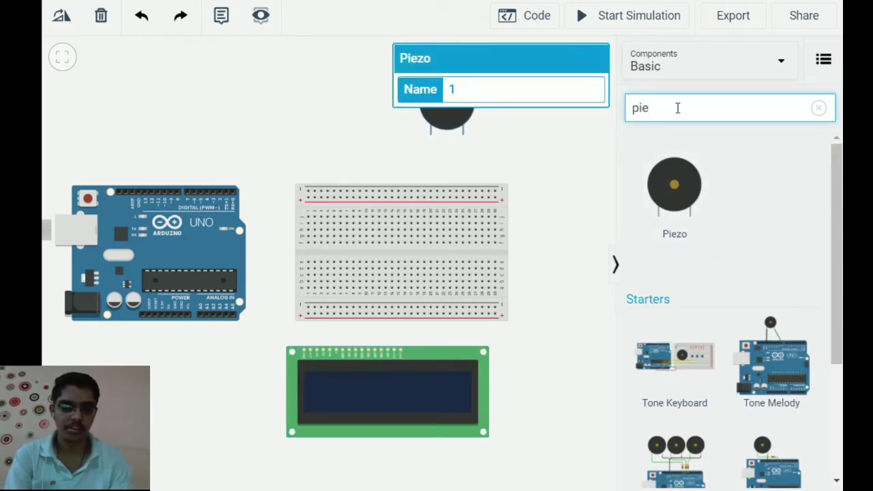
{"action": "key", "text": "BackSpace"}
{"action": "key", "text": "BackSpace"}
{"action": "key", "text": "BackSpace"}
{"action": "key", "text": "Escape"}
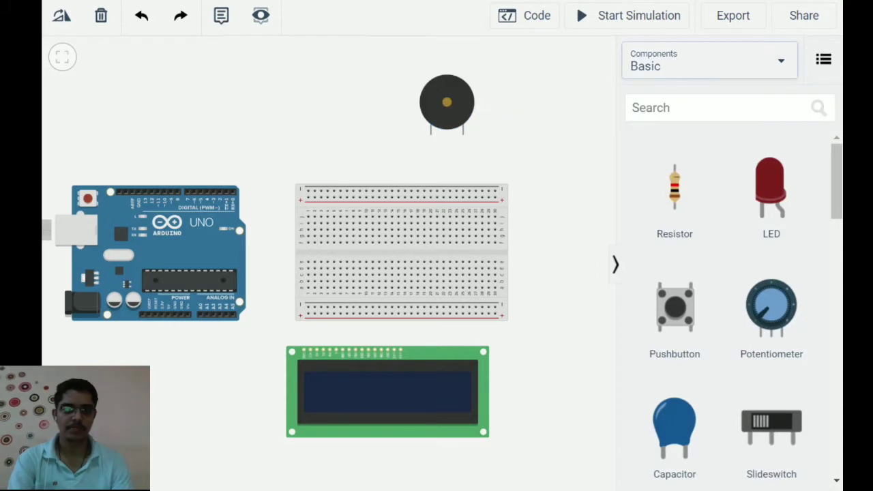
{"action": "left_click", "coordinate": [691, 102]}
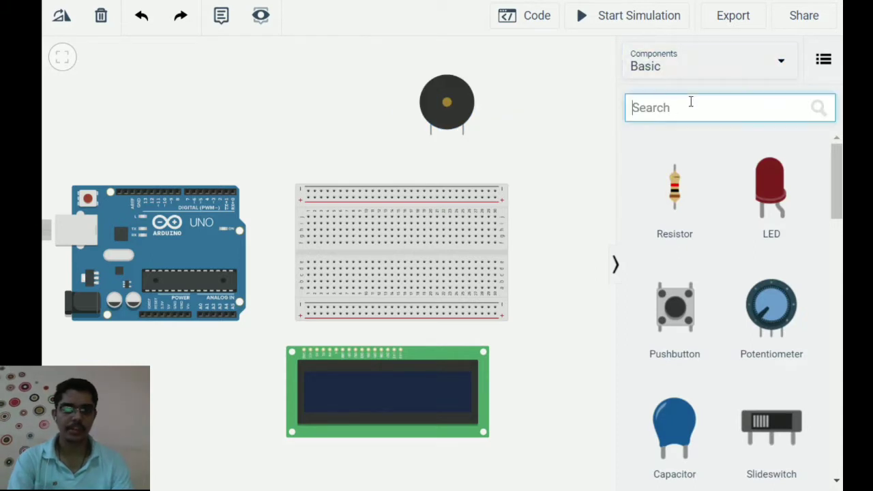
{"action": "type", "text": "gas"}
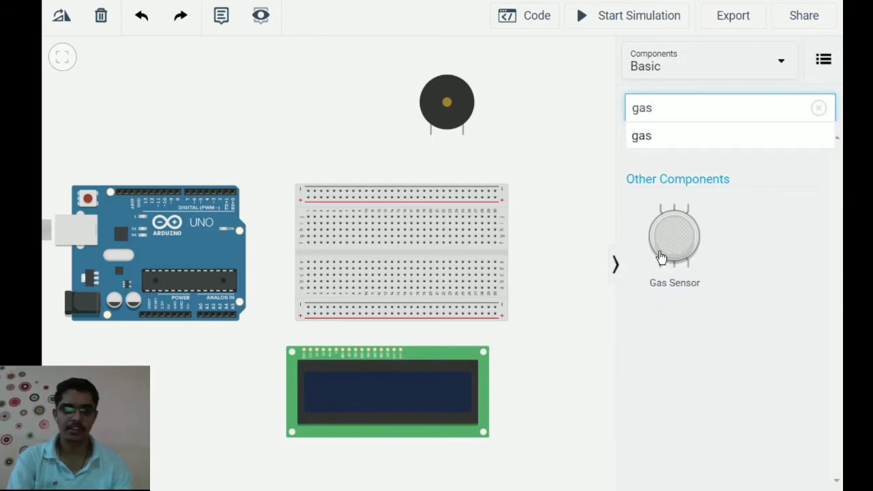
{"action": "left_click", "coordinate": [638, 241]}
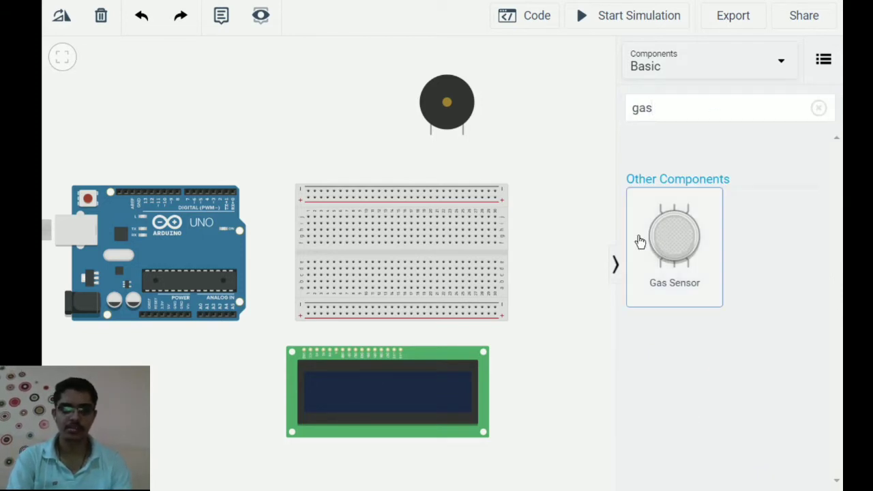
{"action": "left_click", "coordinate": [348, 113]}
Find the Potentiometer in the component library and place it just right of the breadboard's upper corner
{"action": "left_click", "coordinate": [696, 110]}
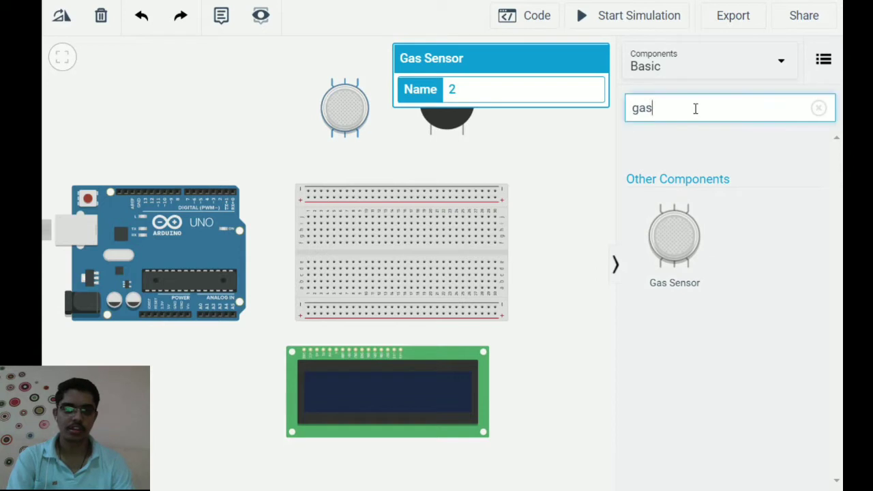
{"action": "key", "text": "BackSpace"}
{"action": "key", "text": "BackSpace"}
{"action": "key", "text": "BackSpace"}
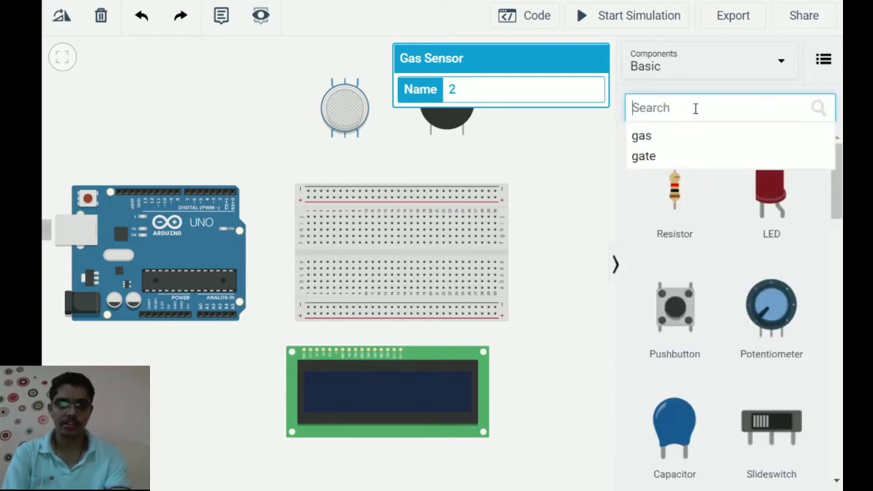
{"action": "type", "text": "pote"}
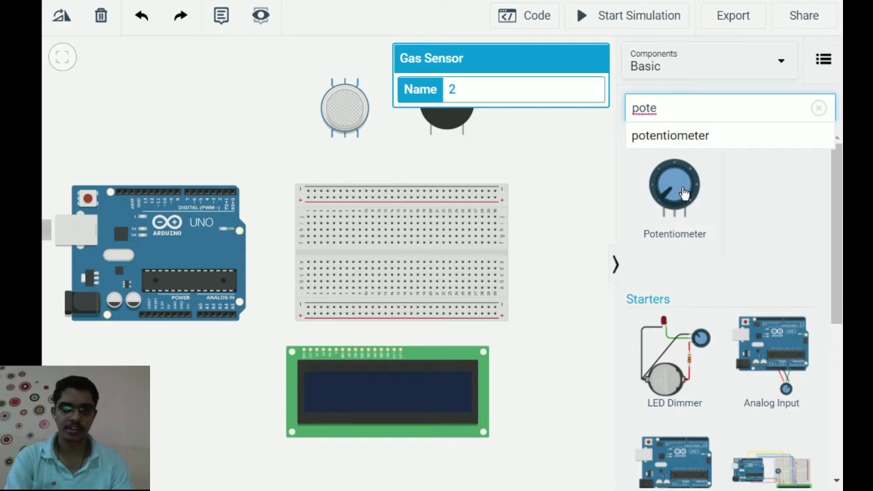
{"action": "left_click_drag", "start_coordinate": [692, 203], "coordinate": [552, 203]}
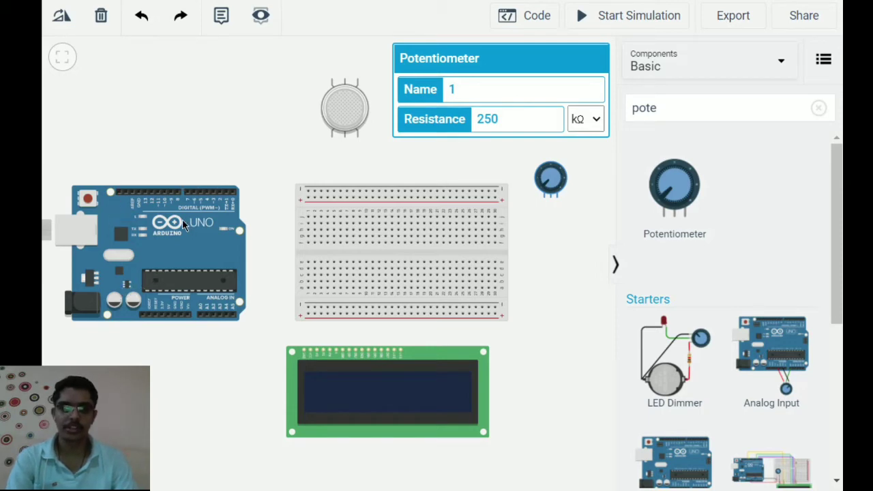
{"action": "left_click", "coordinate": [347, 119]}
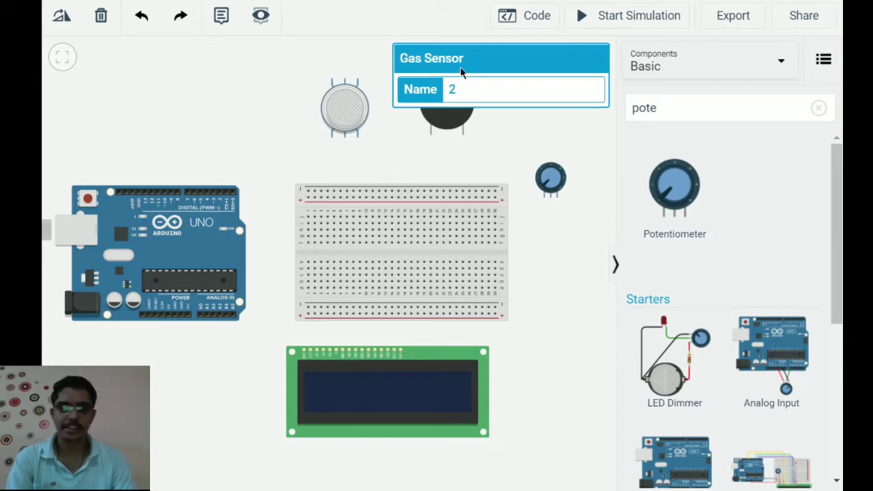
{"action": "left_click", "coordinate": [447, 125]}
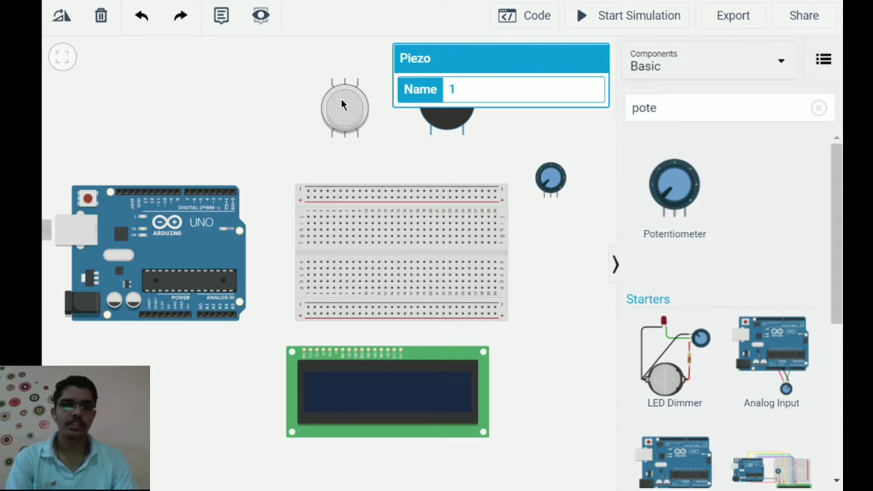
{"action": "left_click", "coordinate": [418, 400]}
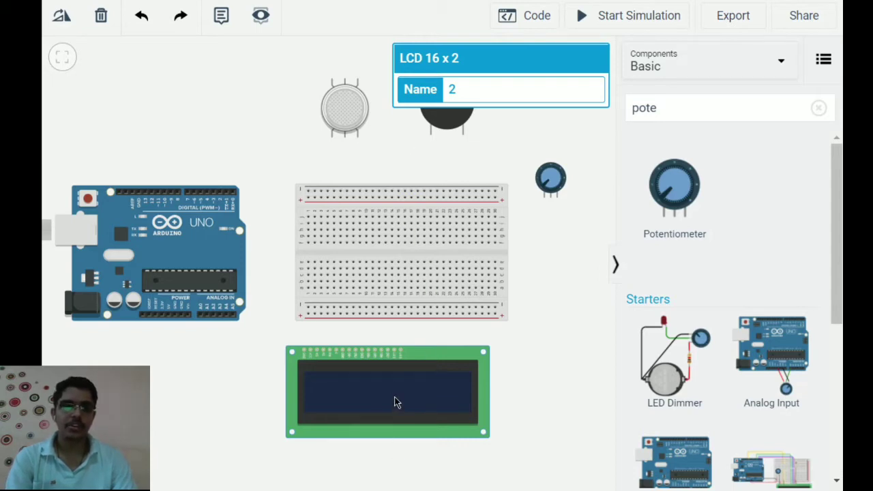
Move the potentiometer to the free spot below the Arduino Uno, left of the LCD
{"action": "left_click", "coordinate": [549, 184]}
{"action": "left_click_drag", "start_coordinate": [549, 184], "coordinate": [250, 354]}
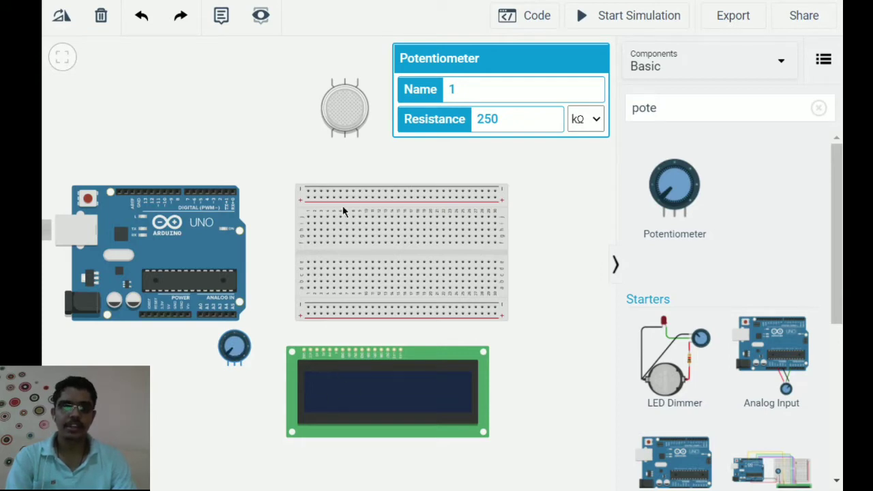
{"action": "left_click", "coordinate": [500, 258]}
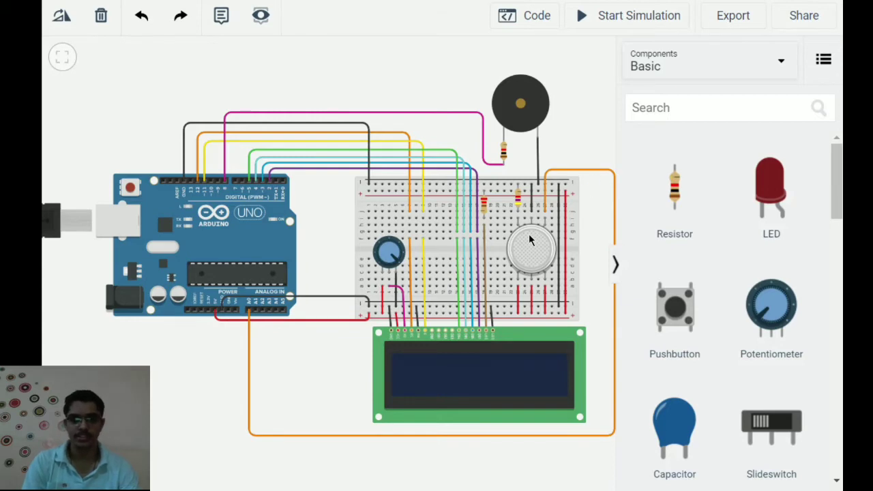
Hide the component library and open the Arduino Uno's code beside the circuit
{"action": "left_click_drag", "start_coordinate": [543, 123], "coordinate": [512, 88]}
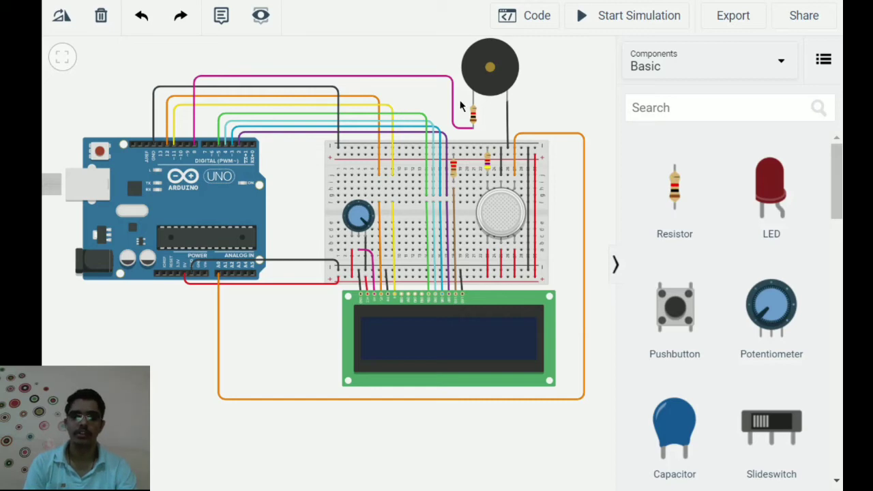
{"action": "left_click_drag", "start_coordinate": [462, 107], "coordinate": [480, 118]}
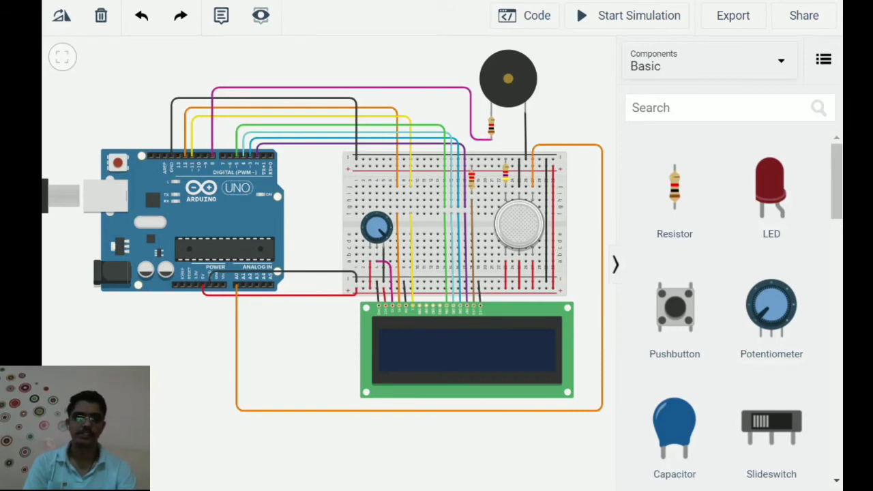
{"action": "left_click", "coordinate": [615, 267]}
{"action": "left_click", "coordinate": [536, 19]}
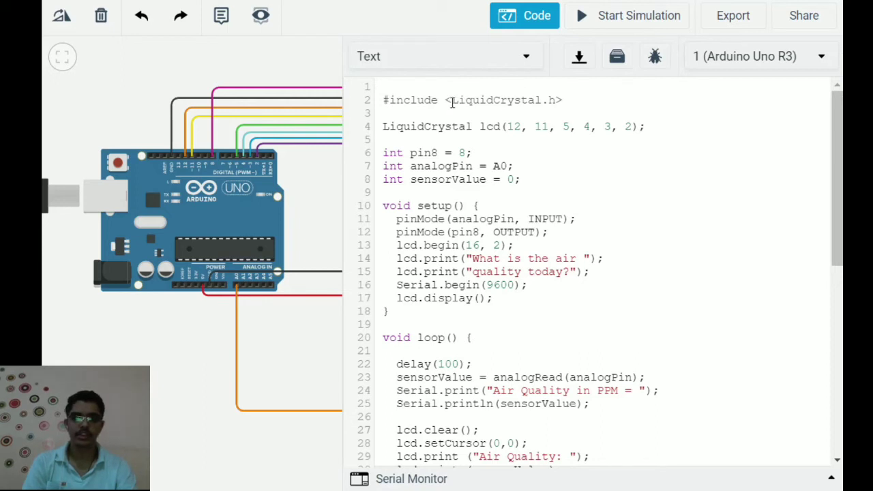
Examine the LiquidCrystal include, the LCD pin list, the pin and sensor variables, and the pin modes and LCD print lines in setup()
{"action": "left_click_drag", "start_coordinate": [452, 100], "coordinate": [549, 101]}
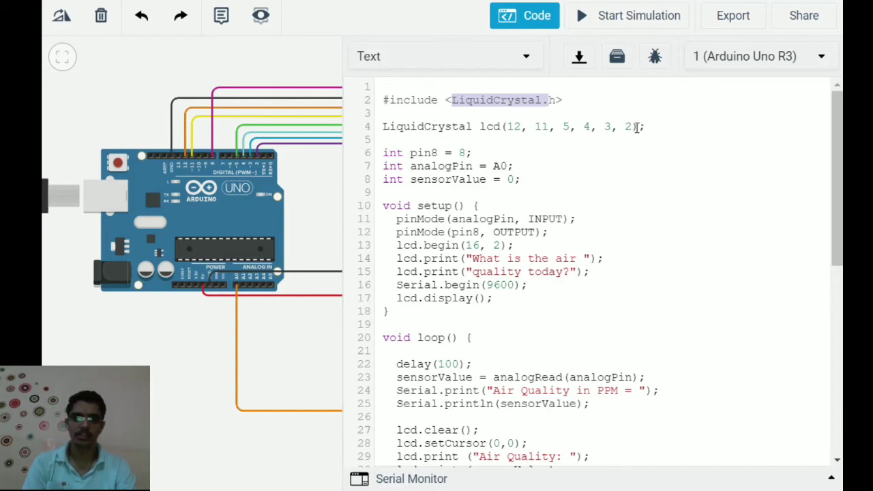
{"action": "left_click_drag", "start_coordinate": [641, 127], "coordinate": [503, 128]}
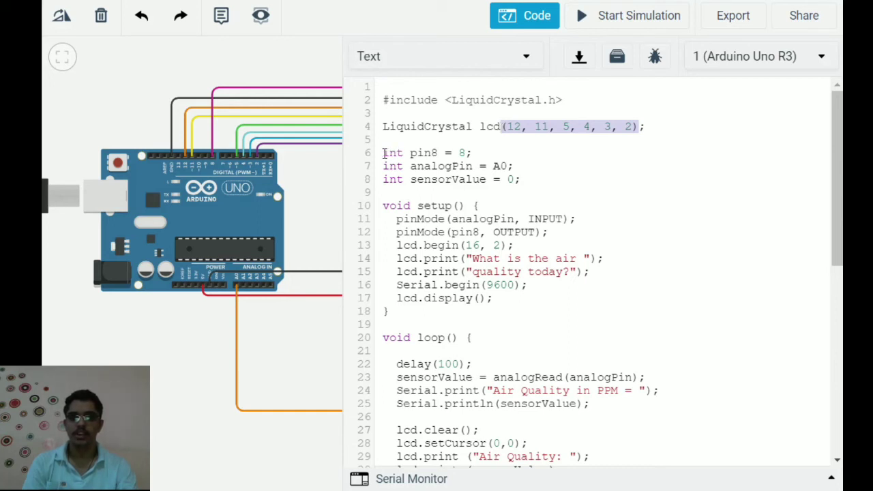
{"action": "left_click_drag", "start_coordinate": [384, 153], "coordinate": [531, 180]}
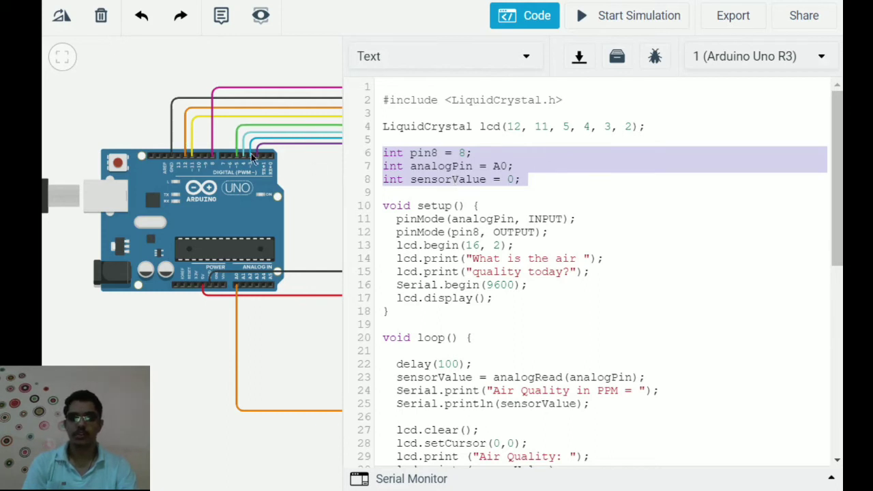
{"action": "left_click", "coordinate": [401, 209]}
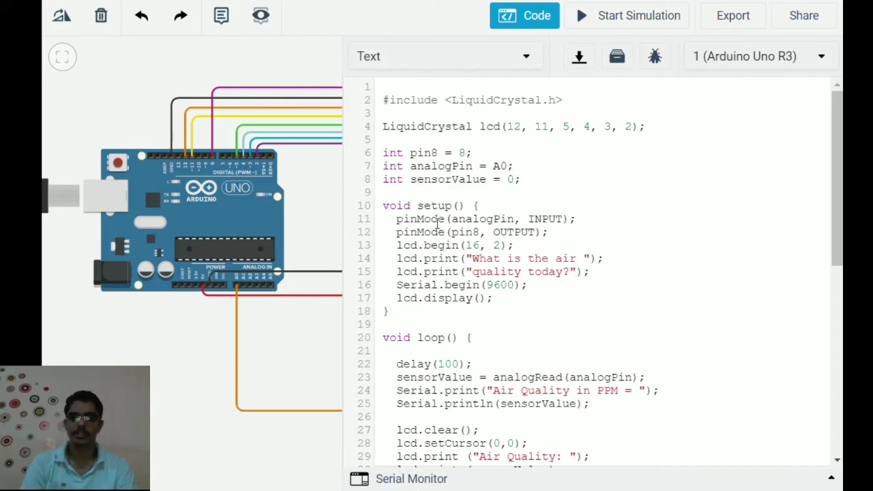
{"action": "left_click_drag", "start_coordinate": [394, 219], "coordinate": [579, 237]}
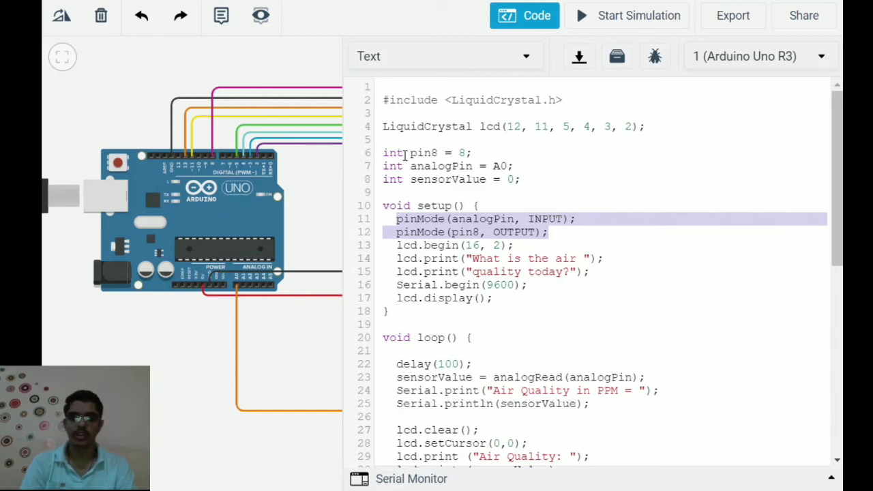
{"action": "left_click_drag", "start_coordinate": [407, 155], "coordinate": [499, 192]}
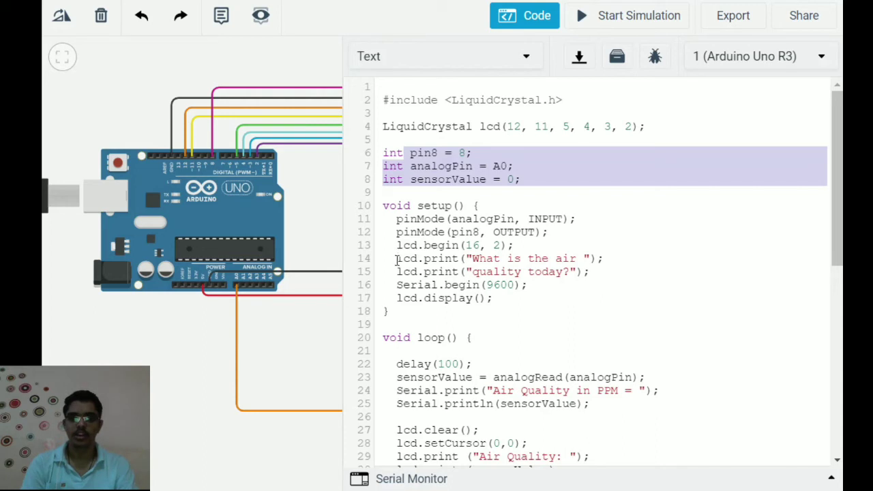
{"action": "left_click_drag", "start_coordinate": [397, 260], "coordinate": [614, 260]}
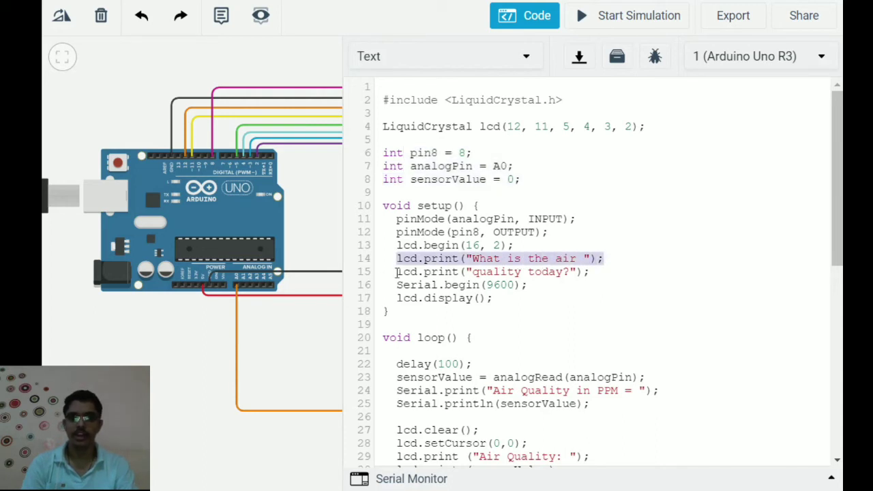
{"action": "left_click_drag", "start_coordinate": [403, 273], "coordinate": [591, 273]}
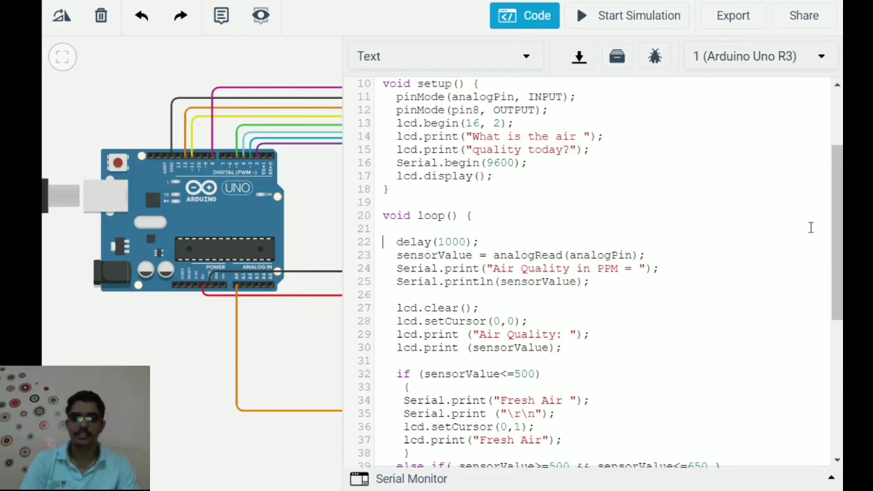
Examine the rest of loop(), including the air quality conditions and the if/else block that switches pin8 by sensorValue
{"action": "left_click_drag", "start_coordinate": [840, 208], "coordinate": [842, 281]}
{"action": "scroll", "coordinate": [527, 202], "scroll_direction": "down", "scroll_amount": 1}
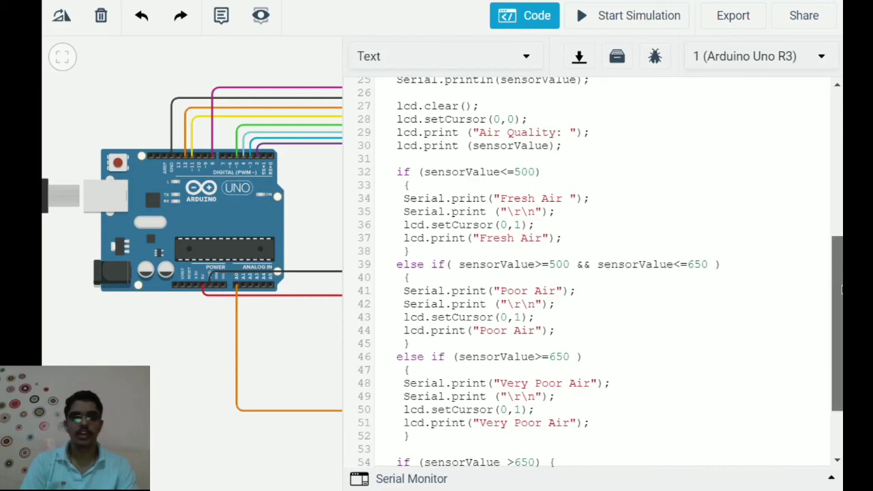
{"action": "scroll", "coordinate": [837, 320], "scroll_direction": "down", "scroll_amount": 3}
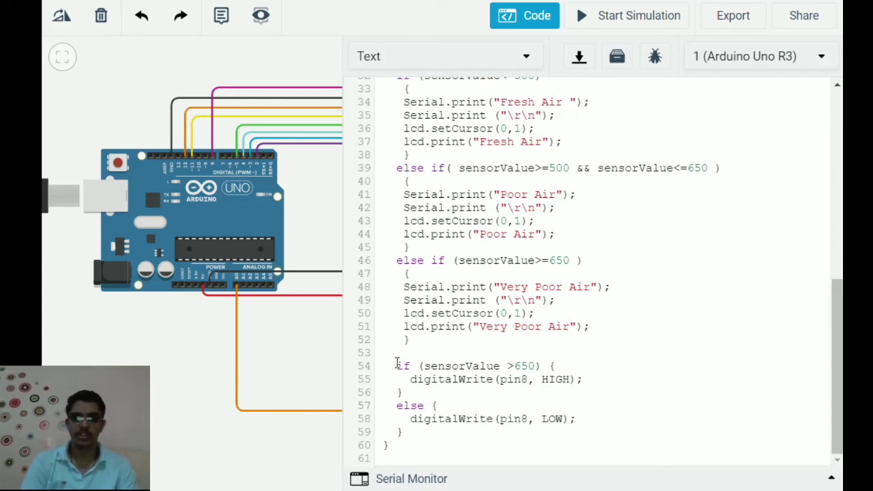
{"action": "left_click_drag", "start_coordinate": [397, 366], "coordinate": [605, 423]}
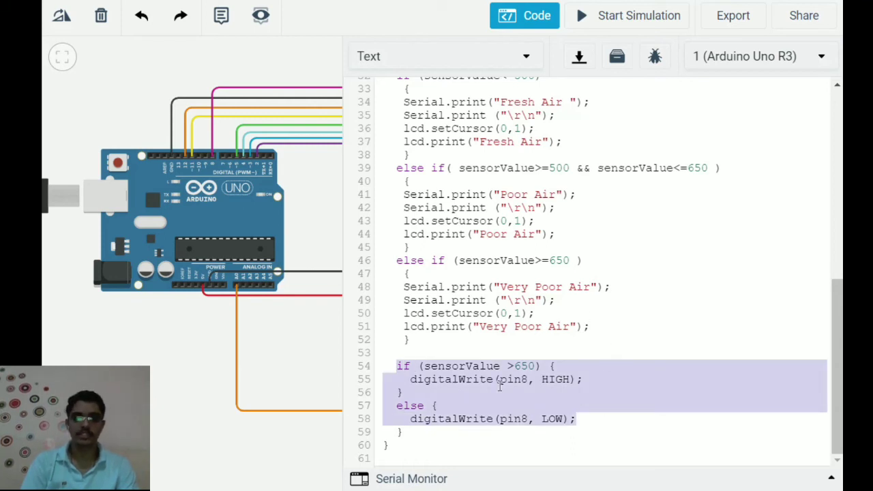
{"action": "left_click", "coordinate": [517, 367]}
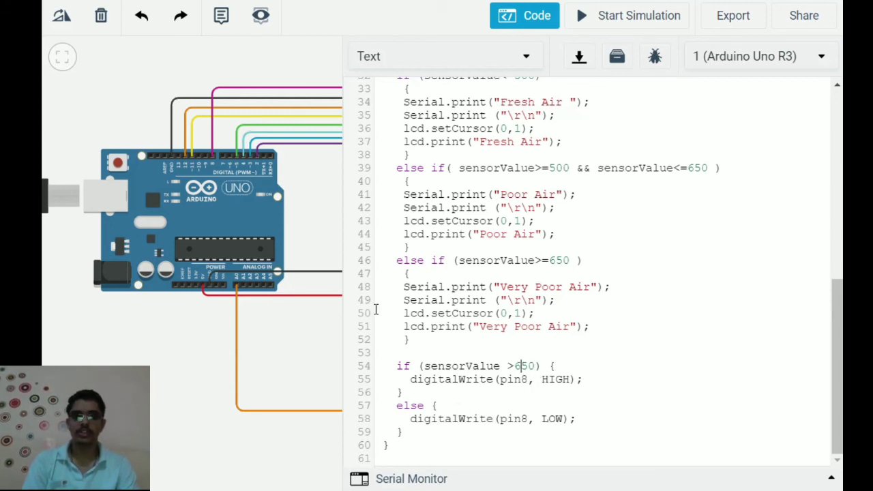
Close the code editor and start the circuit simulation, selecting the 16 x 2 LCD while it runs
{"action": "left_click", "coordinate": [539, 19]}
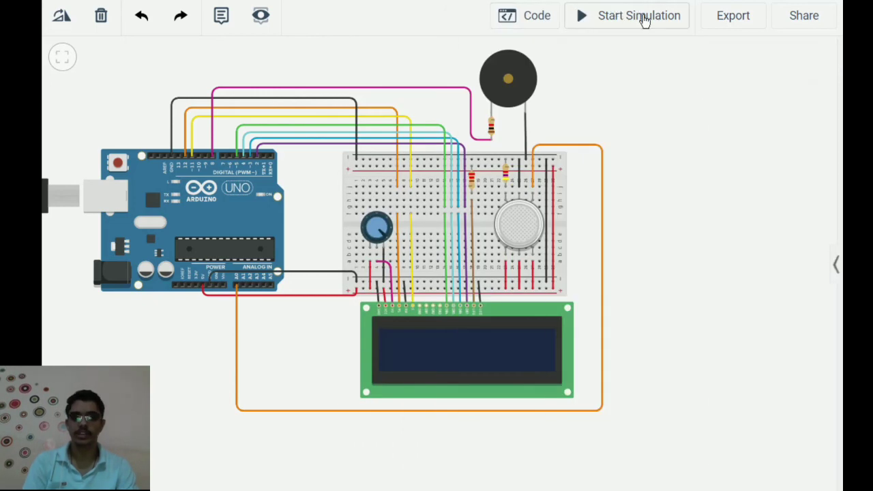
{"action": "left_click", "coordinate": [642, 18]}
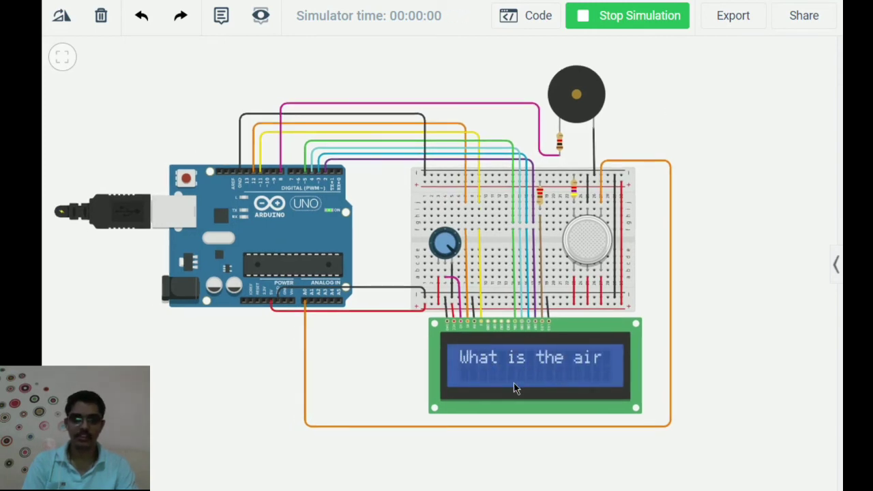
{"action": "left_click", "coordinate": [515, 383]}
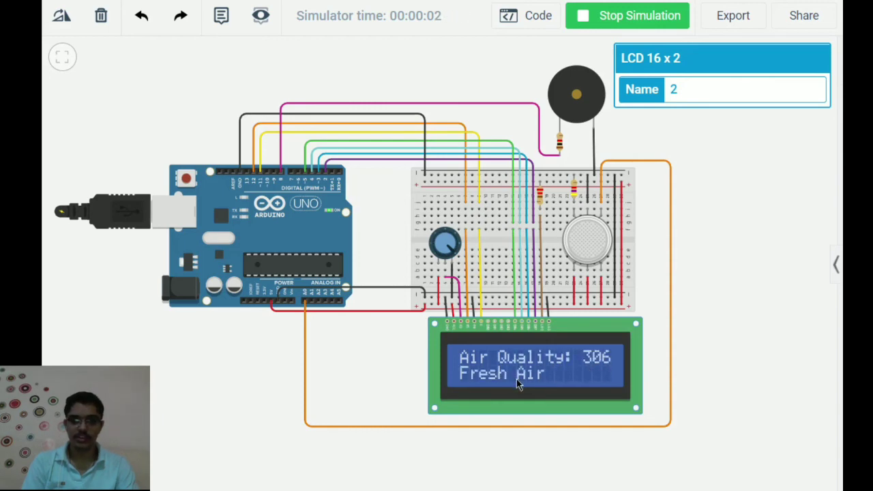
Select the gas sensor, bring its gas cloud gradually closer until it covers the sensor, and move it back below the Arduino Uno
{"action": "left_click", "coordinate": [586, 240]}
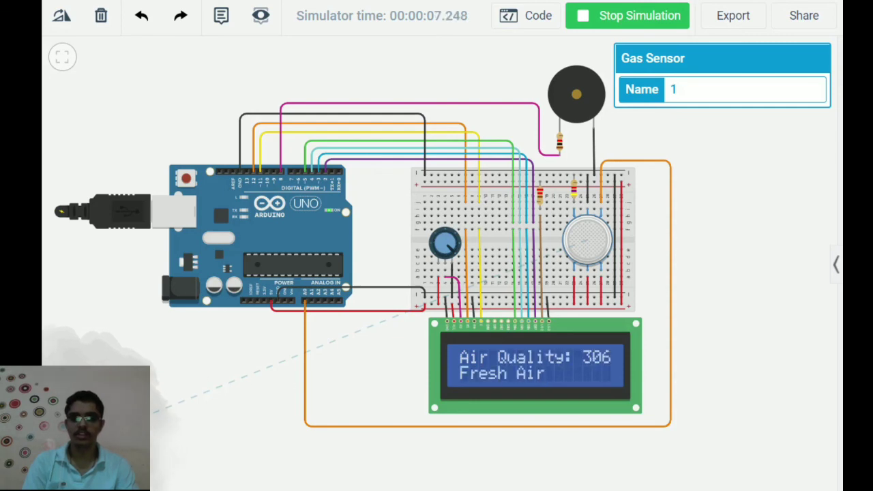
{"action": "left_click_drag", "start_coordinate": [137, 354], "coordinate": [479, 290]}
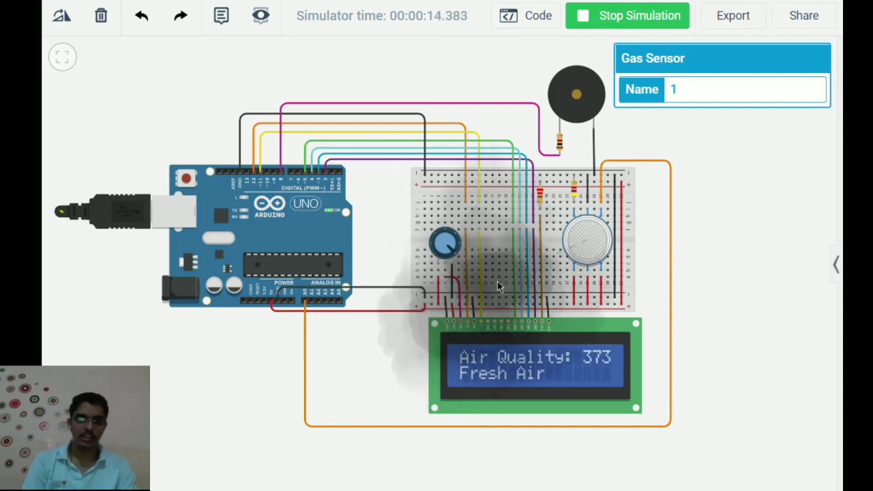
{"action": "left_click_drag", "start_coordinate": [500, 279], "coordinate": [550, 256]}
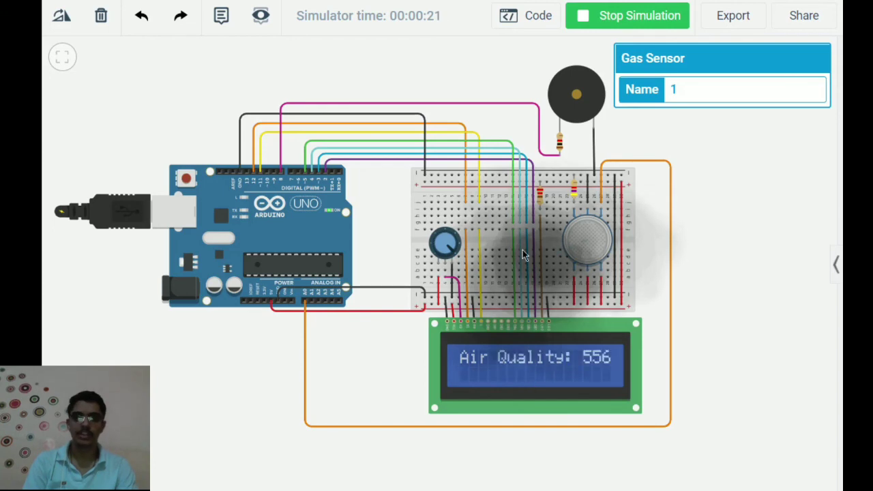
{"action": "left_click_drag", "start_coordinate": [531, 262], "coordinate": [597, 248]}
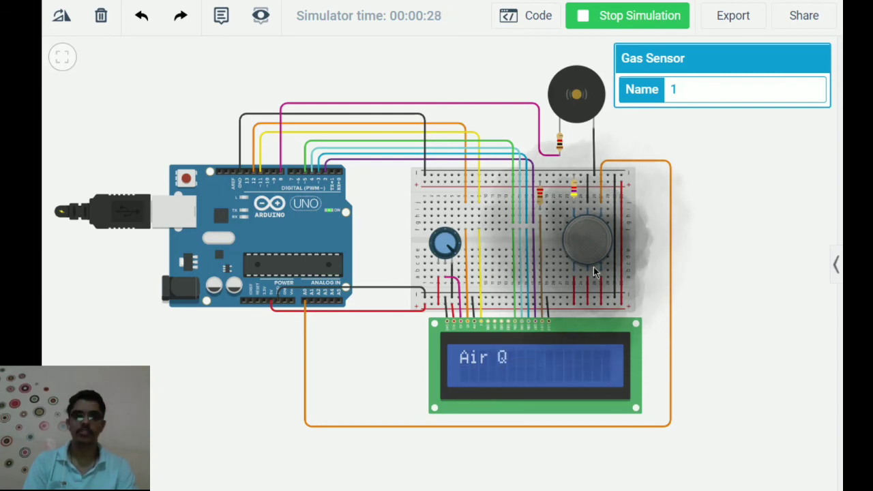
{"action": "left_click_drag", "start_coordinate": [583, 249], "coordinate": [181, 380]}
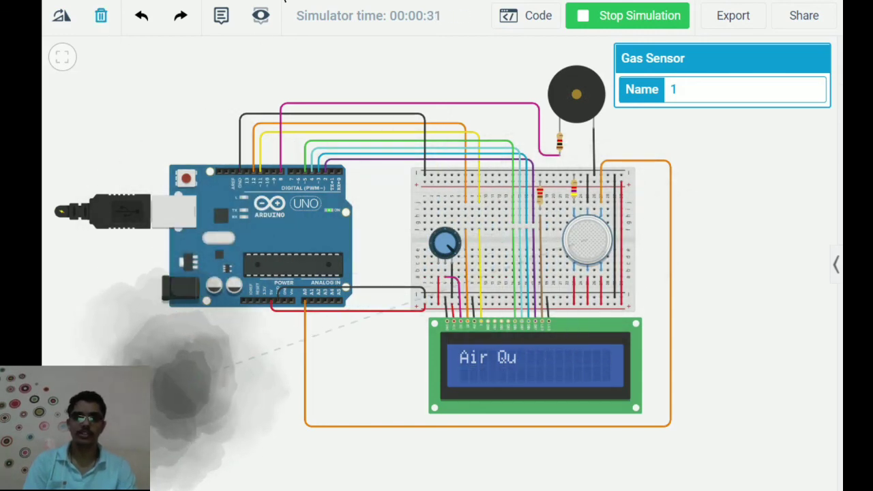